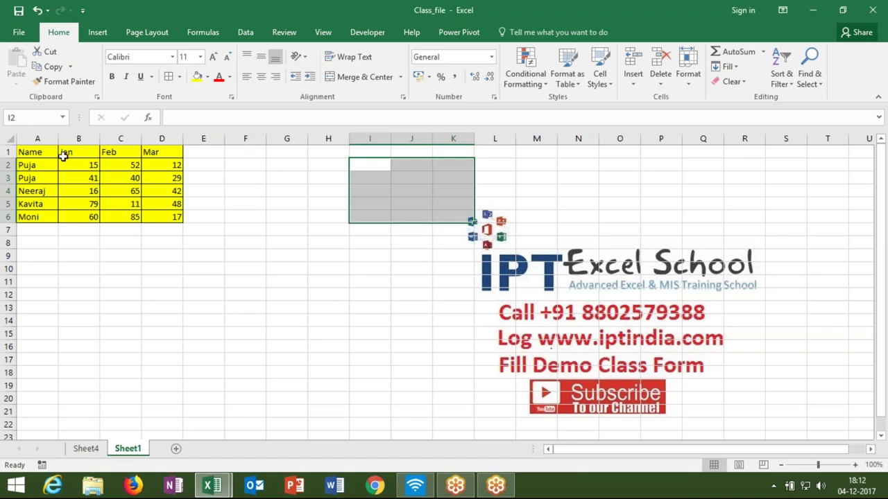
Give every cell of I2:K6 an All Borders outline and narrow column B to about 3.29.
{"action": "left_click", "coordinate": [168, 77]}
{"action": "left_click_drag", "start_coordinate": [361, 254], "coordinate": [461, 216]}
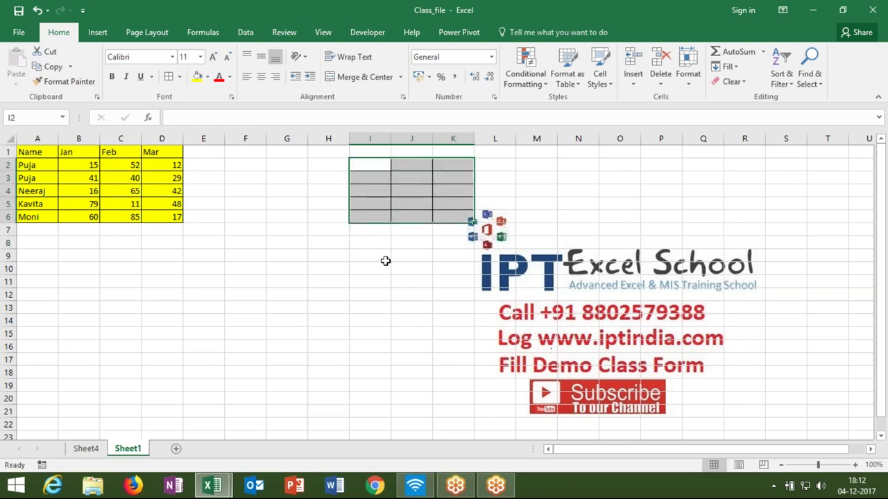
{"action": "left_click", "coordinate": [316, 272]}
{"action": "left_click_drag", "start_coordinate": [38, 154], "coordinate": [164, 221]}
{"action": "left_click_drag", "start_coordinate": [58, 139], "coordinate": [77, 142]}
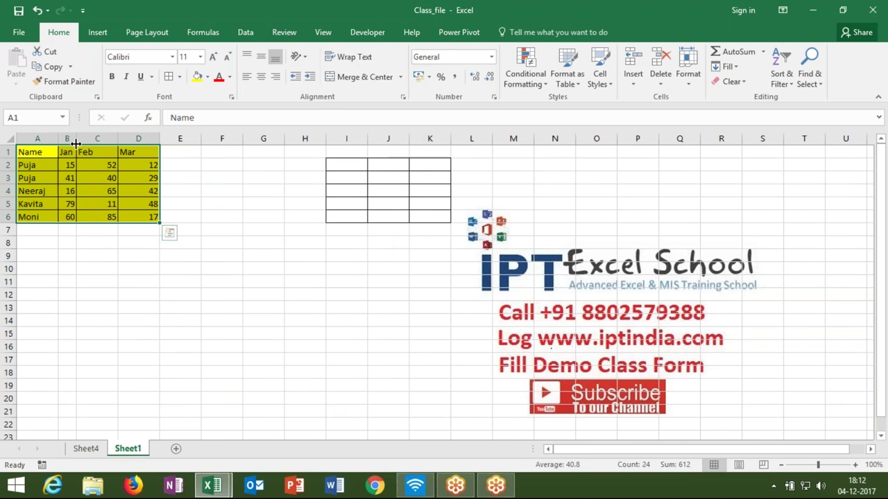
Undo the column B width change so Jan is standard width again, then select A1:D6.
{"action": "left_click_drag", "start_coordinate": [67, 152], "coordinate": [73, 212]}
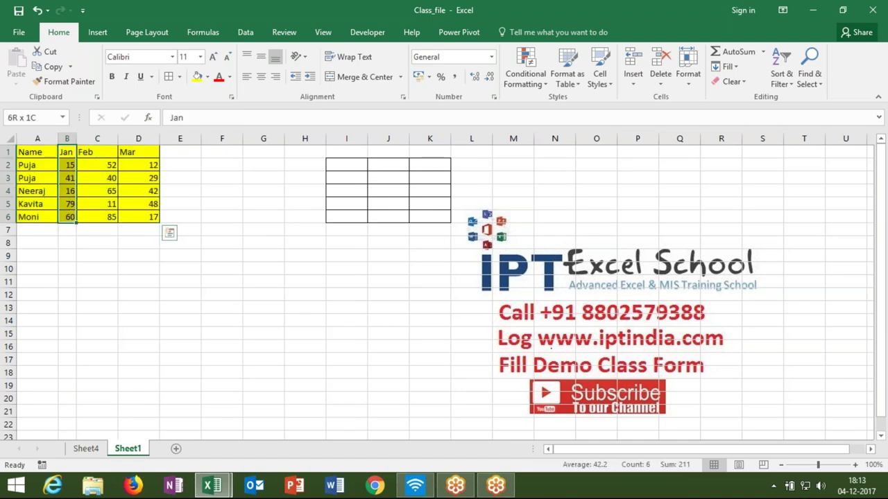
{"action": "left_click", "coordinate": [68, 293]}
{"action": "left_click_drag", "start_coordinate": [69, 294], "coordinate": [204, 292]}
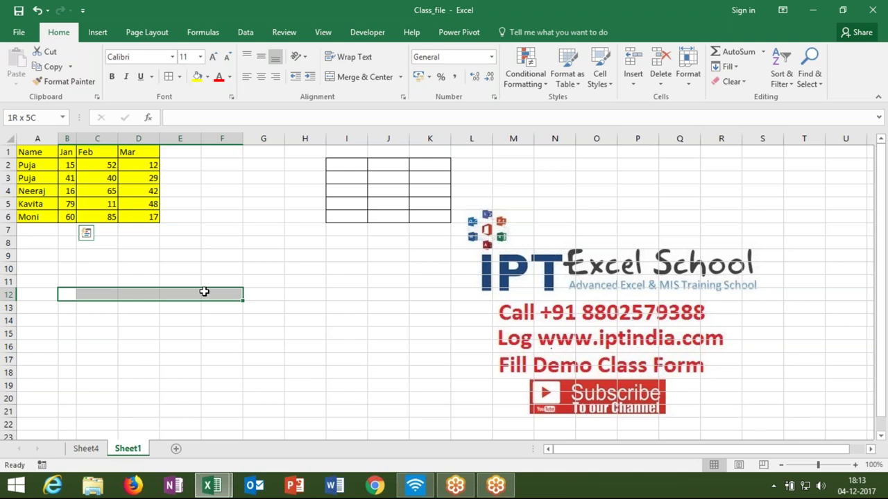
{"action": "left_click_drag", "start_coordinate": [204, 292], "coordinate": [119, 295]}
{"action": "key", "text": "ctrl+z"}
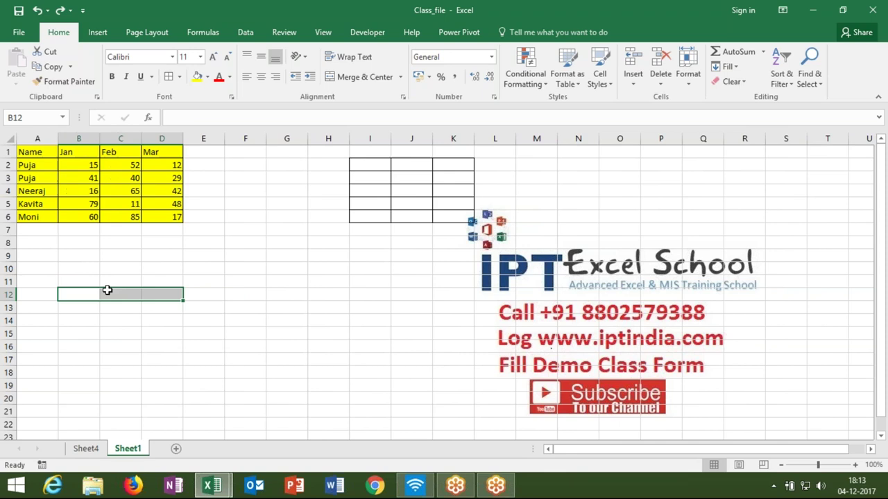
{"action": "left_click_drag", "start_coordinate": [99, 140], "coordinate": [100, 140]}
{"action": "left_click_drag", "start_coordinate": [42, 151], "coordinate": [176, 216]}
Copy the yellow table and paste it at I2 as a static picture.
{"action": "key", "text": "ctrl+c"}
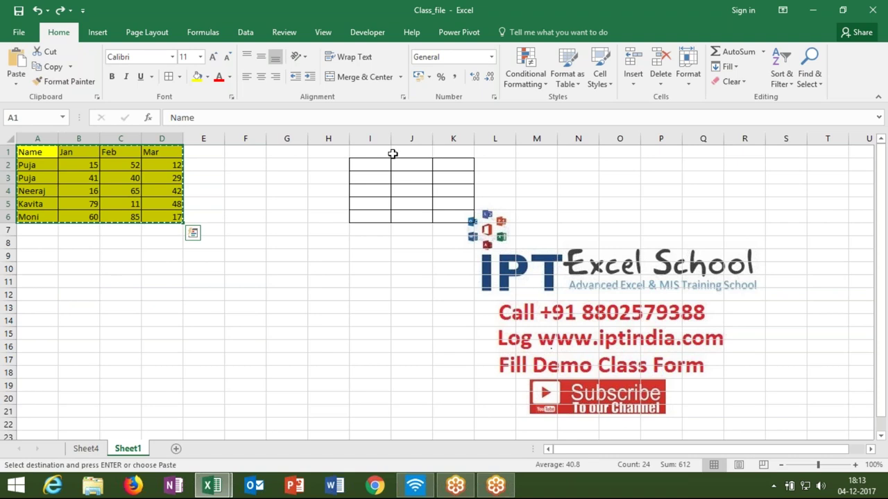
{"action": "left_click", "coordinate": [387, 168]}
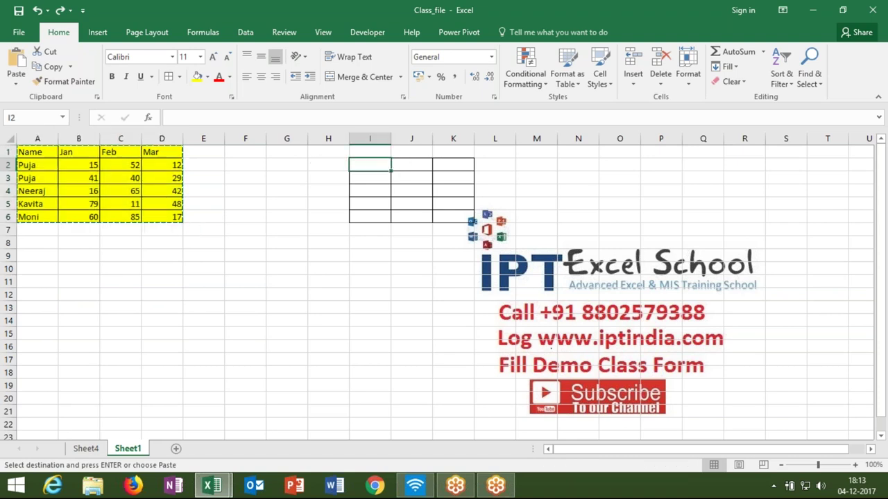
{"action": "left_click", "coordinate": [16, 82]}
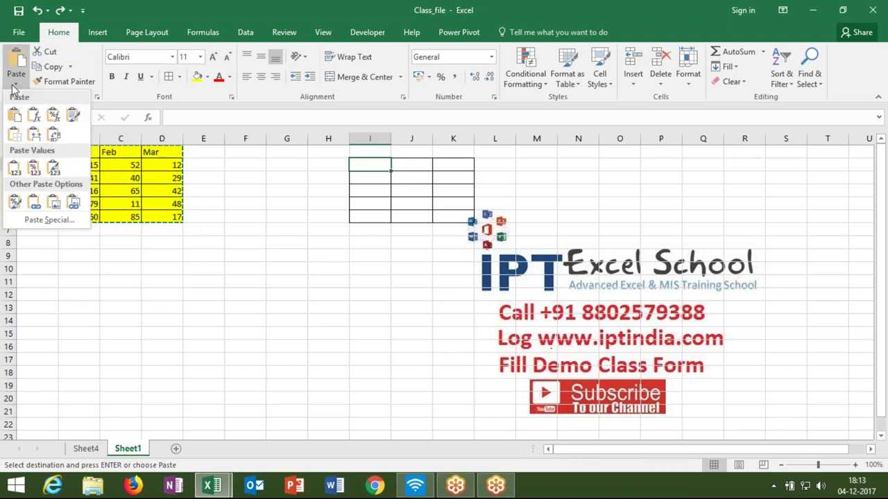
{"action": "left_click", "coordinate": [54, 202]}
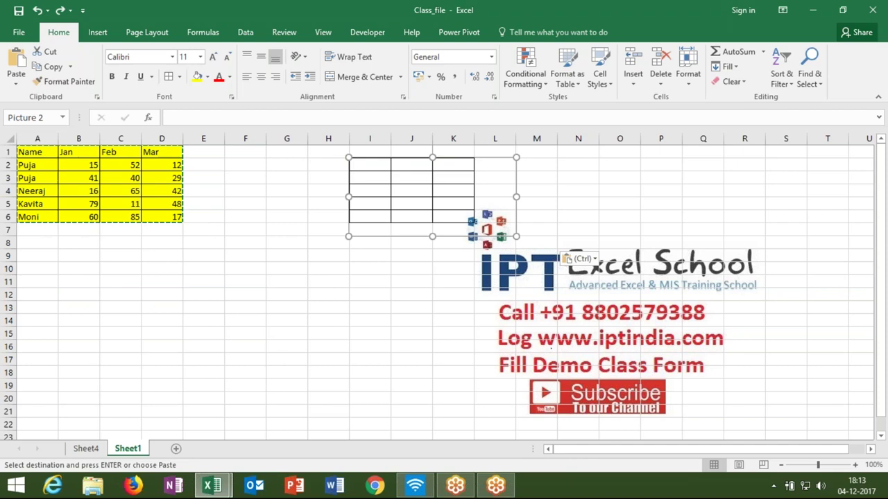
Drag the table picture over the bordered I–K block.
{"action": "left_click_drag", "start_coordinate": [417, 215], "coordinate": [350, 294]}
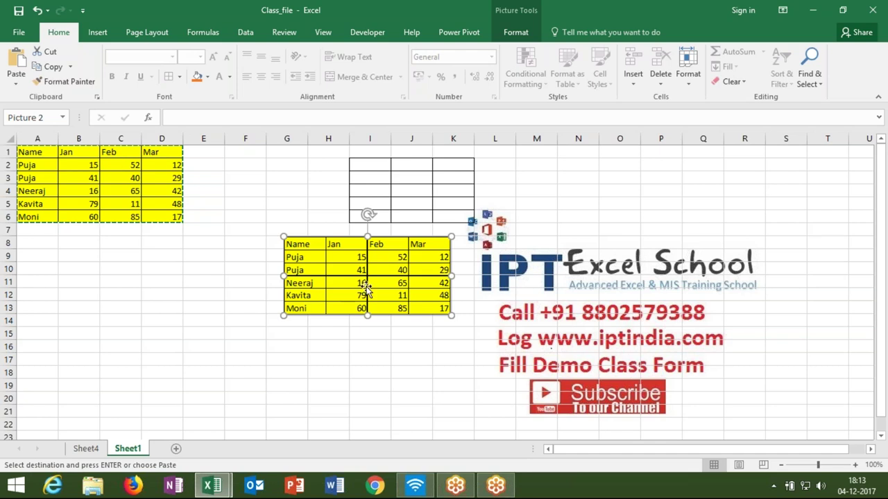
{"action": "left_click_drag", "start_coordinate": [367, 276], "coordinate": [339, 315]}
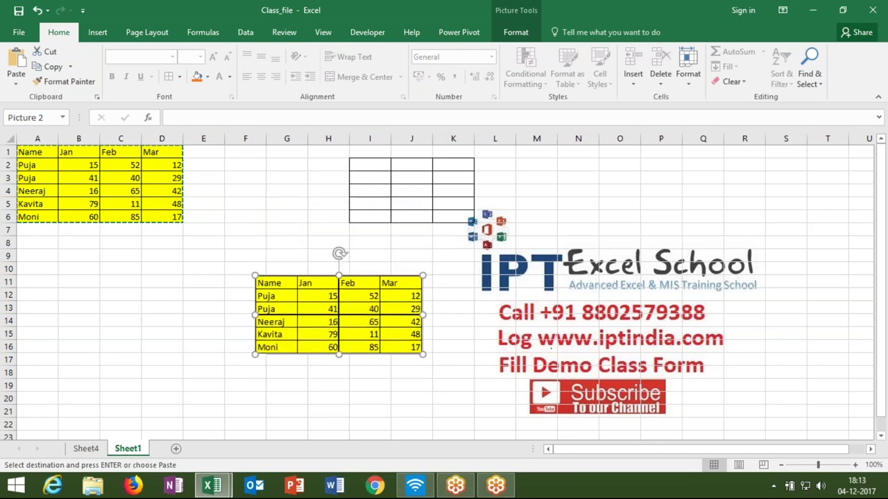
{"action": "left_click_drag", "start_coordinate": [338, 283], "coordinate": [438, 182]}
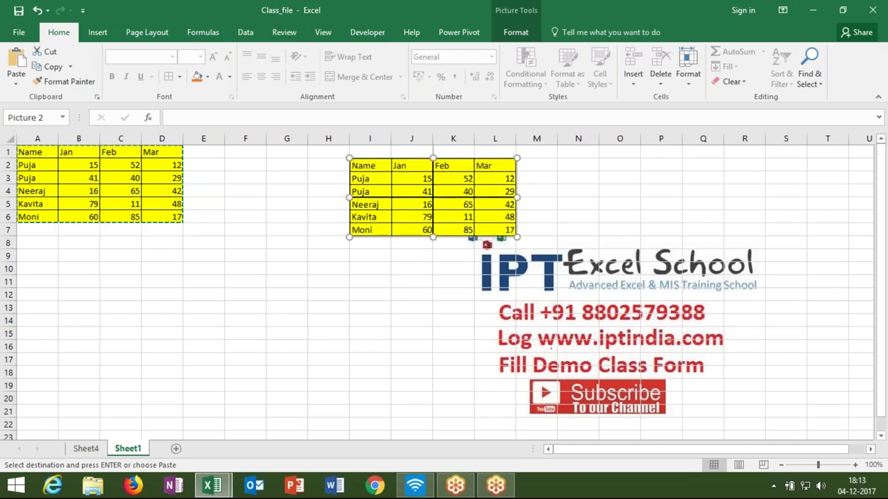
Resize the static picture by its corner, side and bottom handles to match I2:K6.
{"action": "left_click_drag", "start_coordinate": [517, 237], "coordinate": [478, 221]}
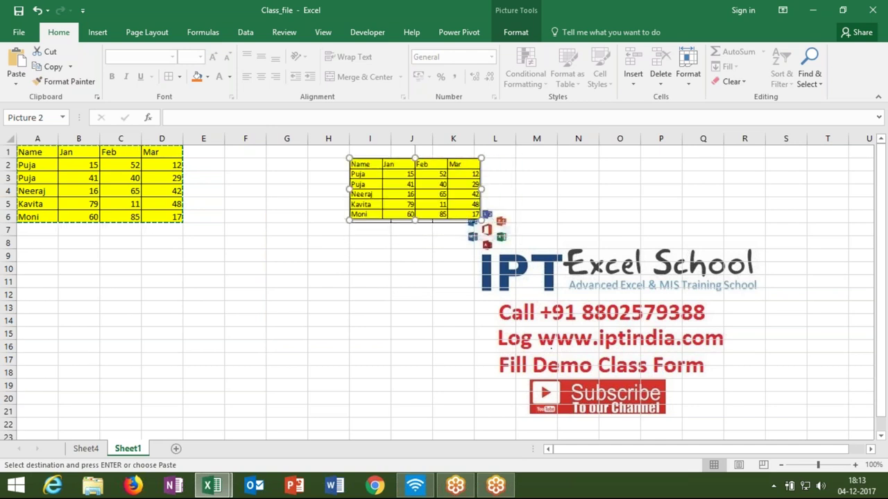
{"action": "left_click_drag", "start_coordinate": [478, 190], "coordinate": [474, 191]}
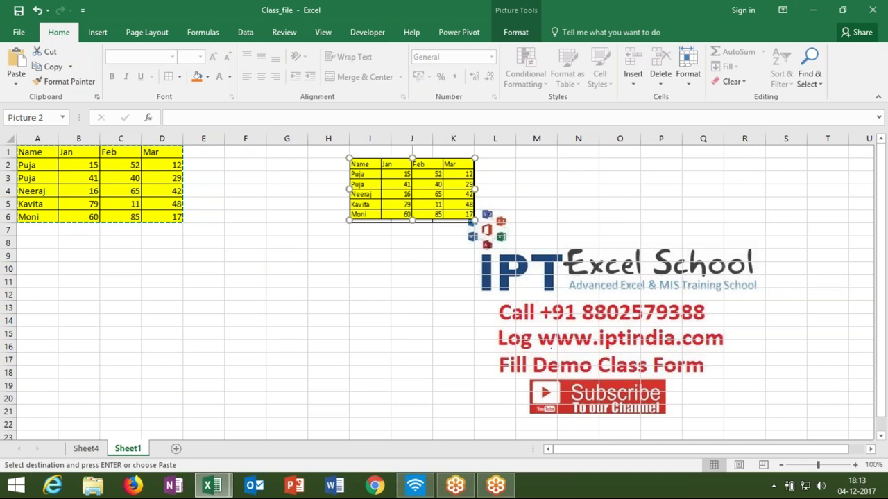
{"action": "left_click_drag", "start_coordinate": [413, 221], "coordinate": [412, 223]}
{"action": "left_click", "coordinate": [407, 244]}
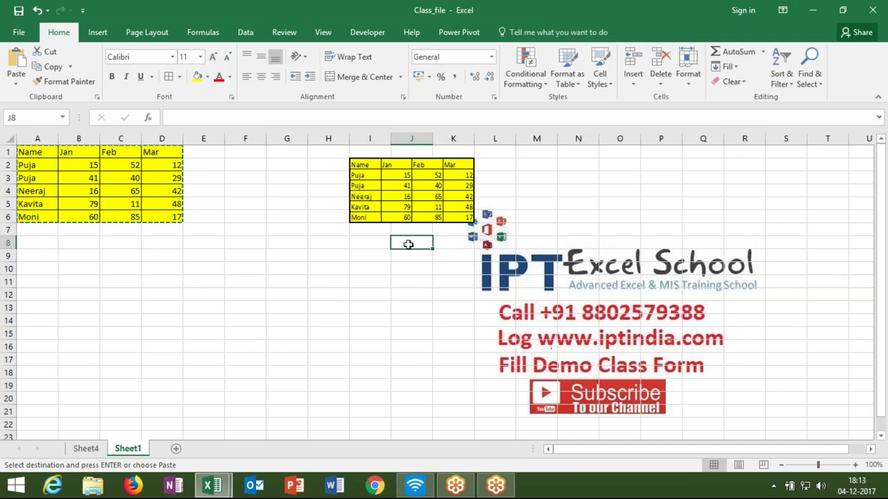
{"action": "left_click", "coordinate": [395, 197]}
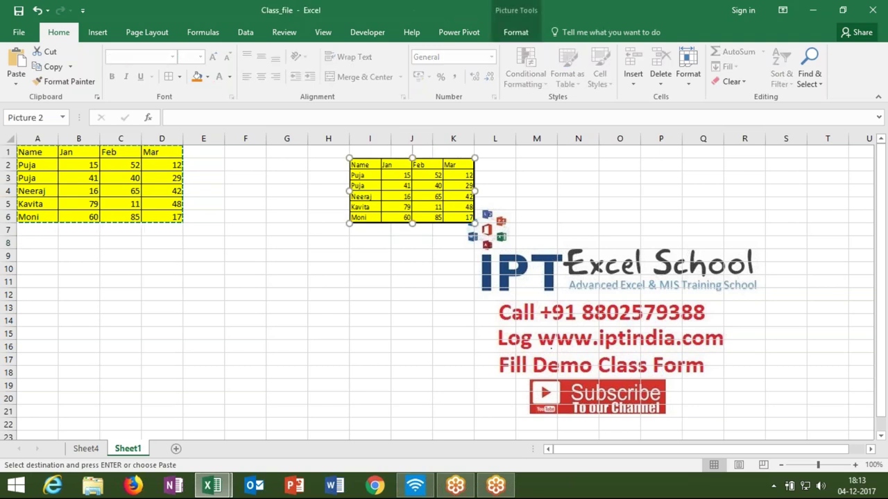
{"action": "left_click", "coordinate": [160, 197]}
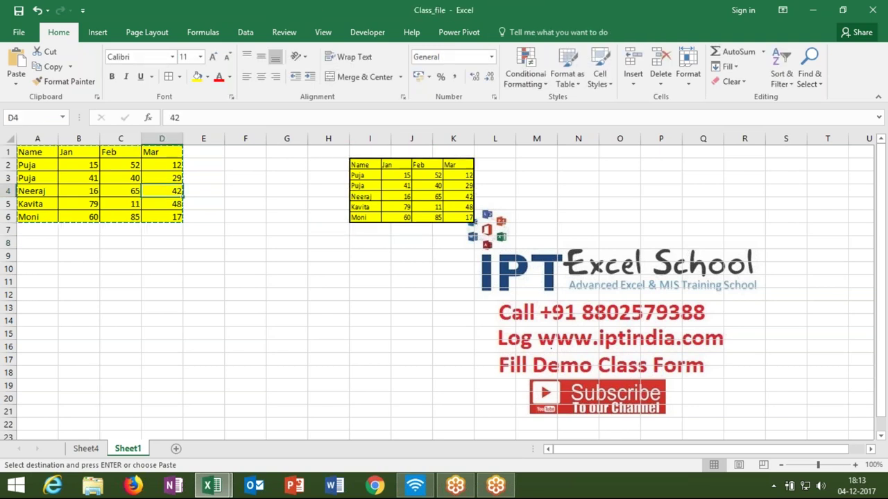
{"action": "left_click", "coordinate": [369, 201]}
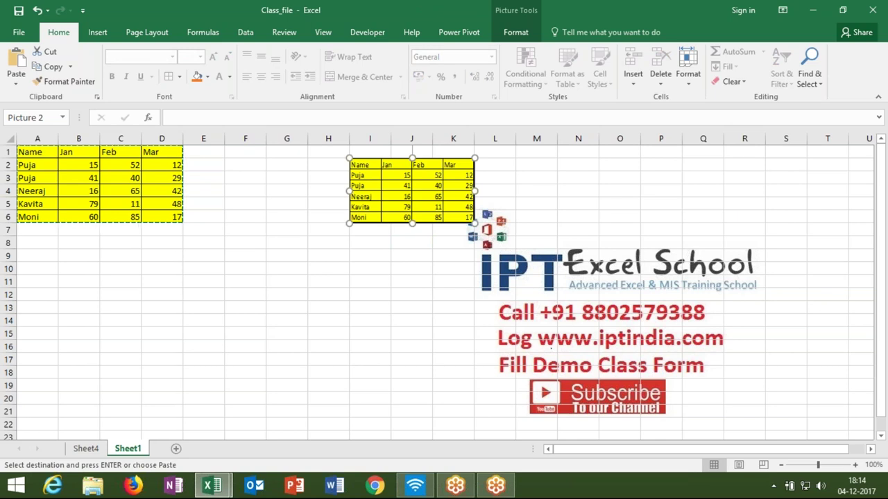
{"action": "left_click", "coordinate": [91, 192]}
{"action": "left_click", "coordinate": [469, 220]}
Paste the copied table at I9 as a linked picture.
{"action": "left_click", "coordinate": [367, 254]}
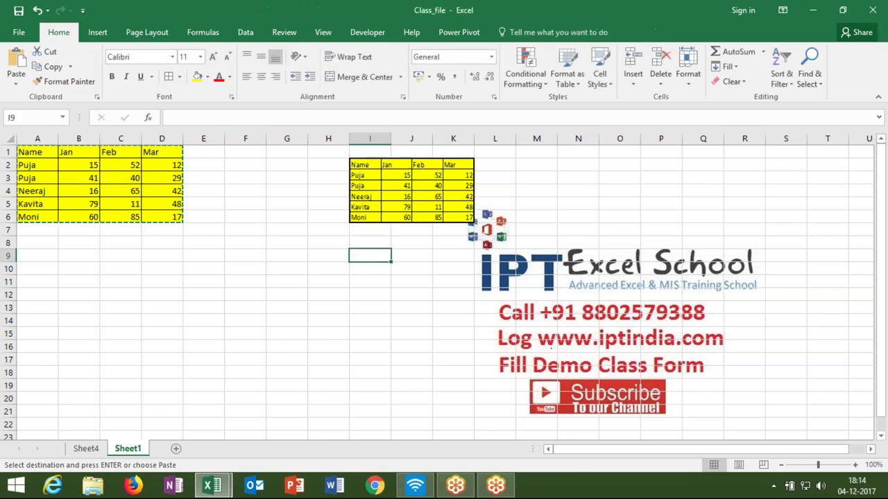
{"action": "left_click", "coordinate": [17, 84]}
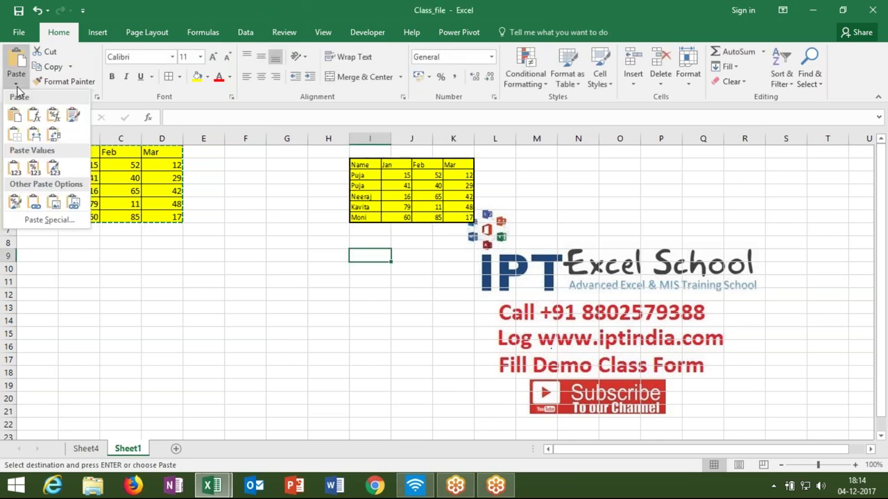
{"action": "left_click", "coordinate": [76, 208]}
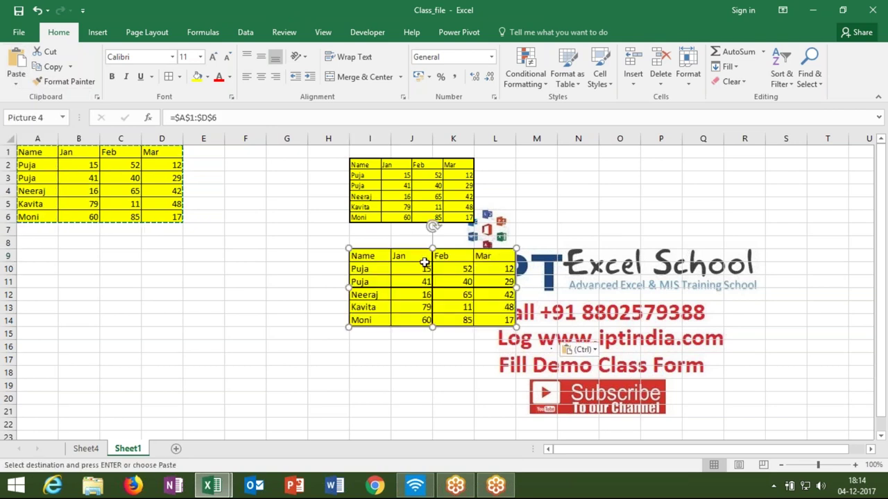
Move the linked picture below the static copy and shrink it to 2.06 × 4.37 cm.
{"action": "left_click_drag", "start_coordinate": [425, 262], "coordinate": [360, 259]}
{"action": "left_click_drag", "start_coordinate": [452, 323], "coordinate": [409, 312]}
{"action": "left_click_drag", "start_coordinate": [367, 285], "coordinate": [384, 280]}
{"action": "left_click_drag", "start_coordinate": [301, 305], "coordinate": [330, 292]}
Fill C4 (the Feb value 65) green and check the linked picture.
{"action": "left_click", "coordinate": [131, 188]}
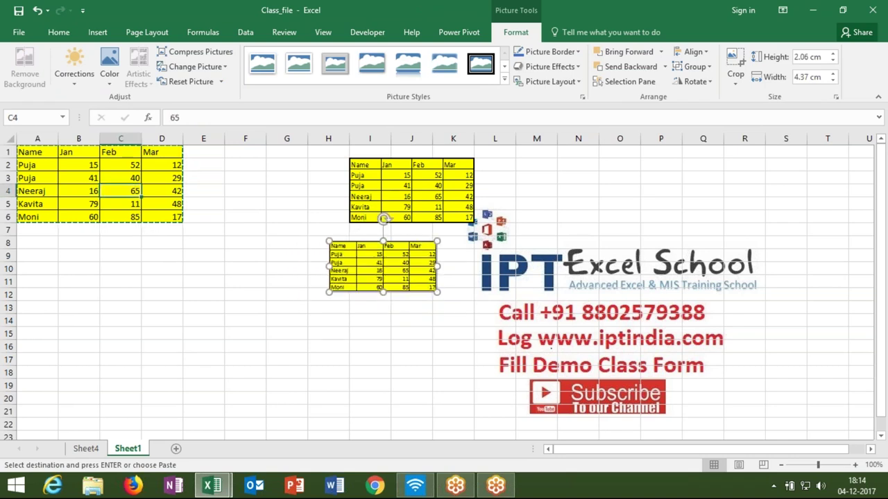
{"action": "key", "text": "Escape"}
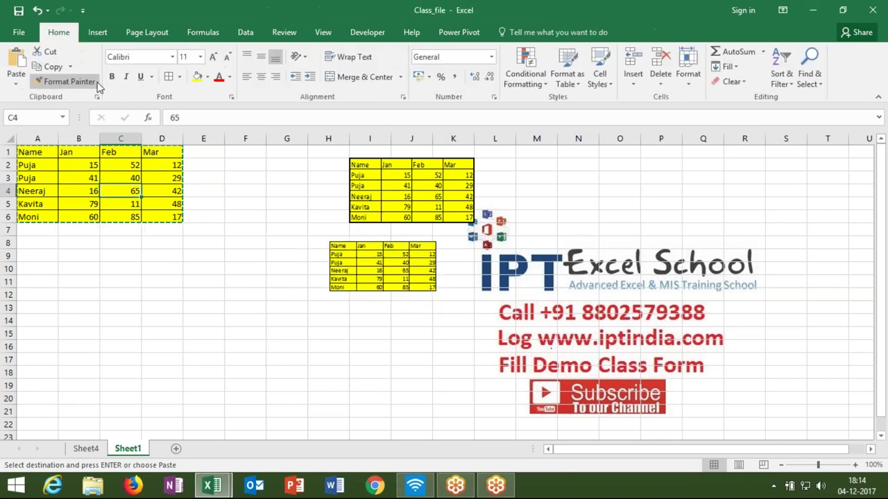
{"action": "left_click", "coordinate": [206, 77]}
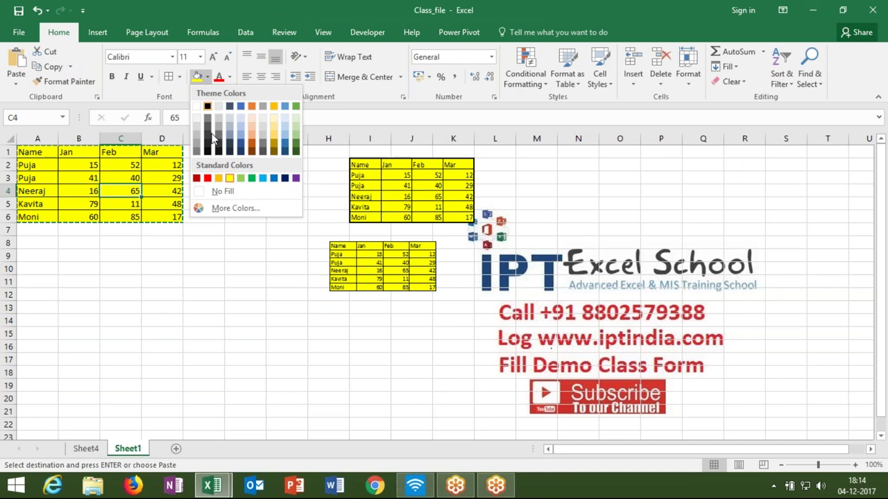
{"action": "left_click", "coordinate": [252, 179]}
{"action": "left_click", "coordinate": [222, 203]}
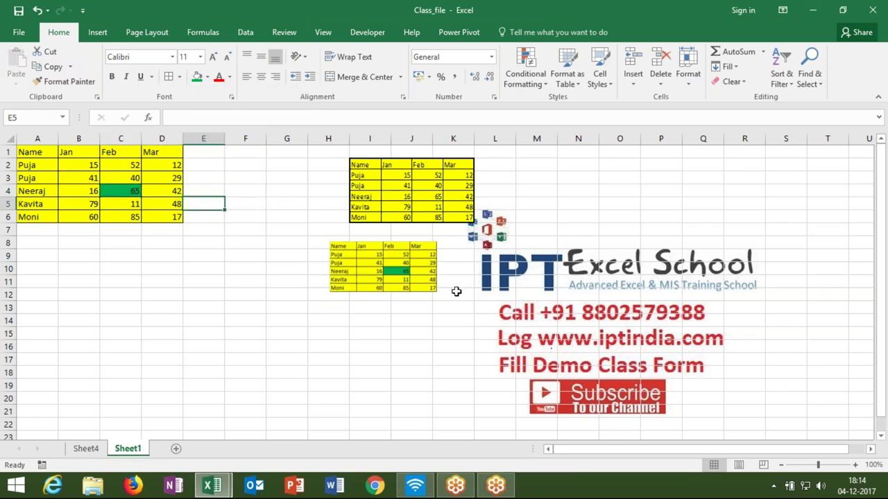
{"action": "left_click", "coordinate": [419, 255]}
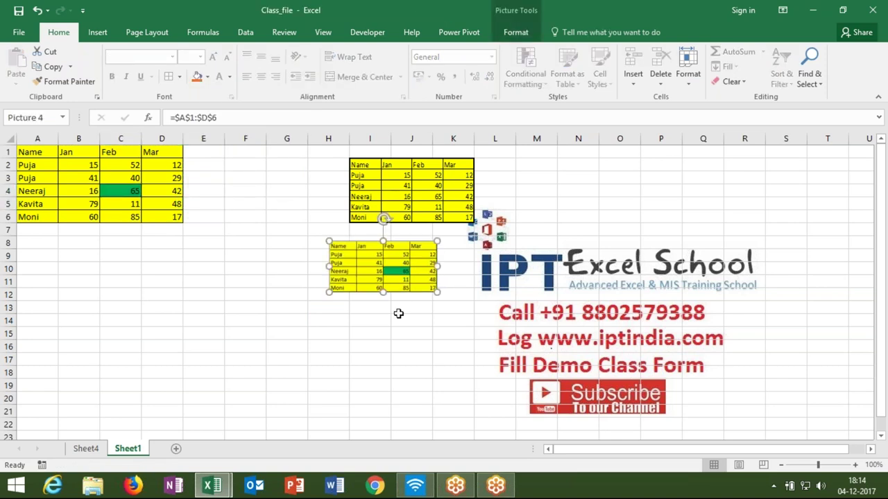
Change B2 to 150, confirm the linked picture updates, and add a new Sheet2.
{"action": "left_click", "coordinate": [130, 176]}
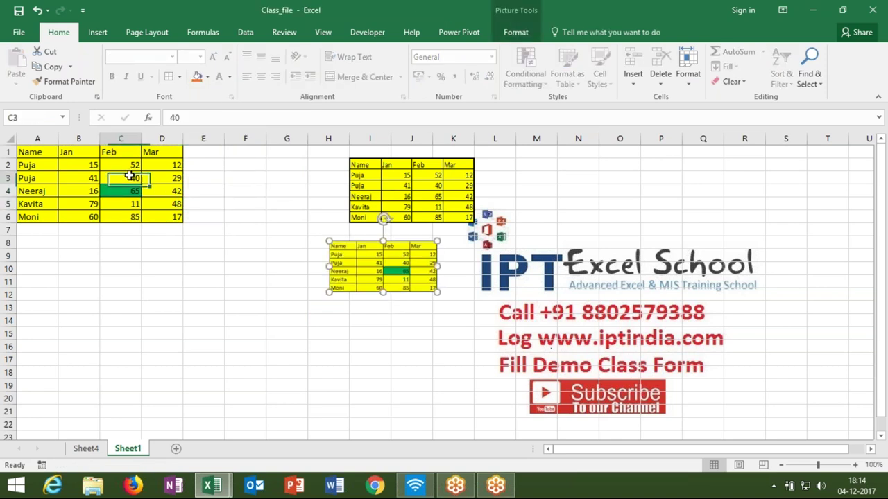
{"action": "left_click", "coordinate": [79, 163]}
{"action": "type", "text": "150"}
{"action": "key", "text": "Return"}
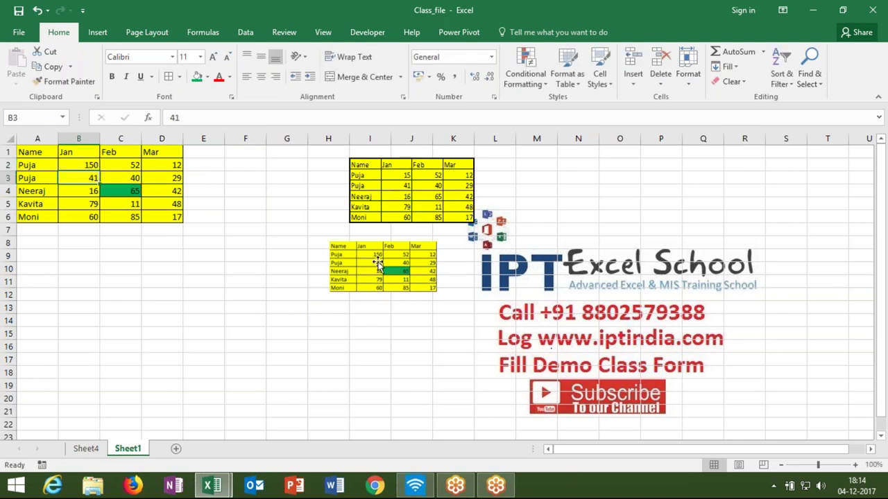
{"action": "left_click", "coordinate": [378, 264]}
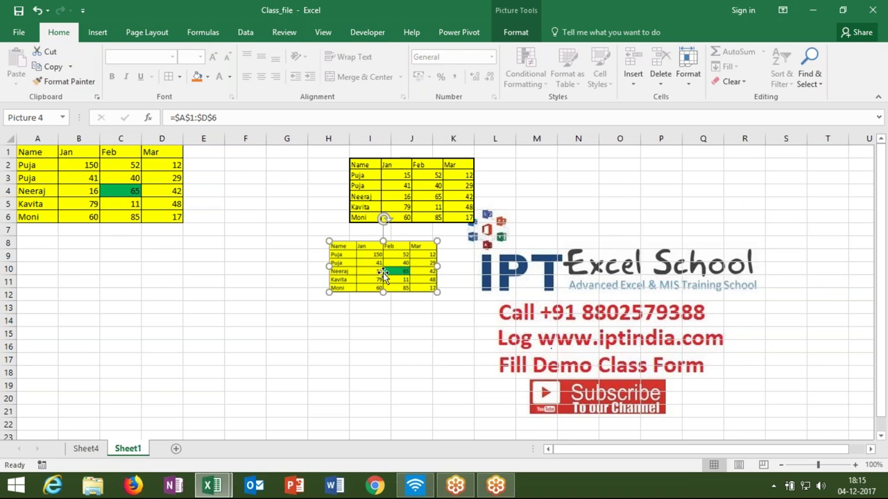
{"action": "left_click", "coordinate": [182, 450]}
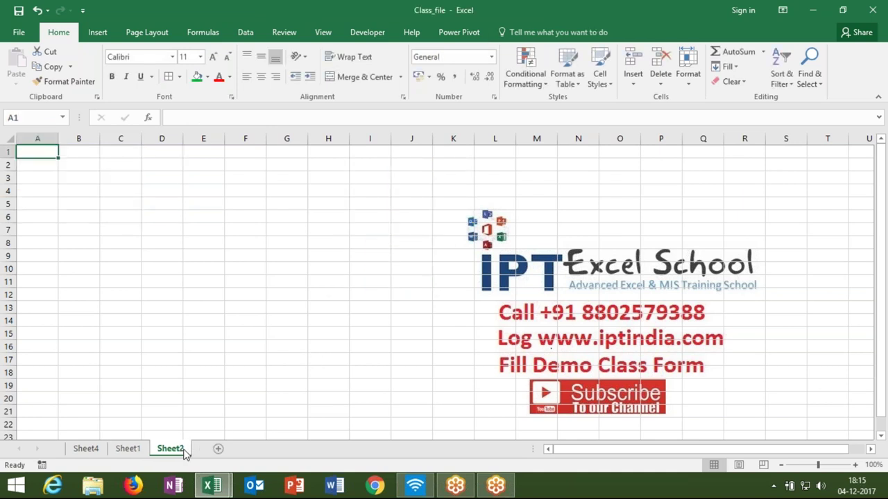
Launch Word 2016 from Start search and create a blank document.
{"action": "key", "text": "super"}
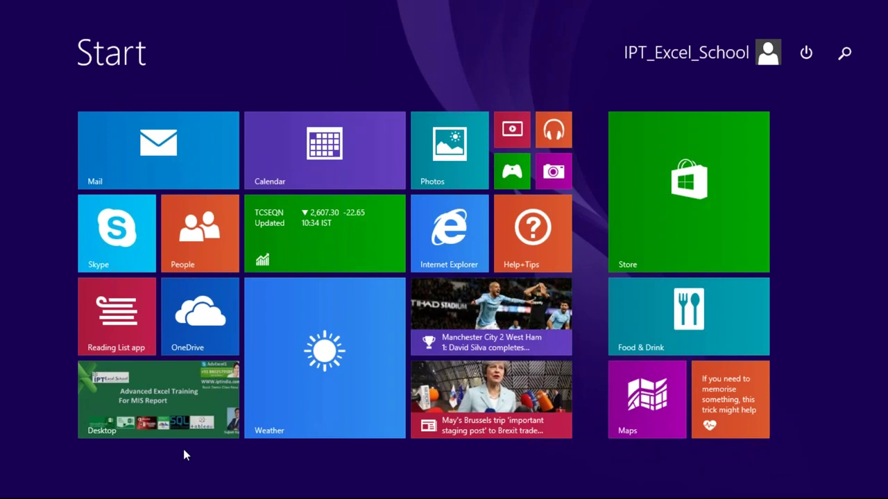
{"action": "type", "text": "word 2016"}
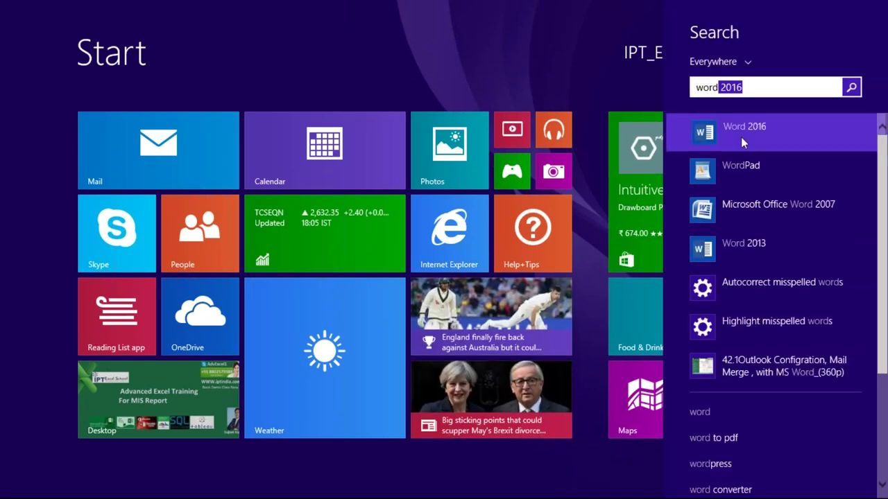
{"action": "left_click", "coordinate": [741, 132]}
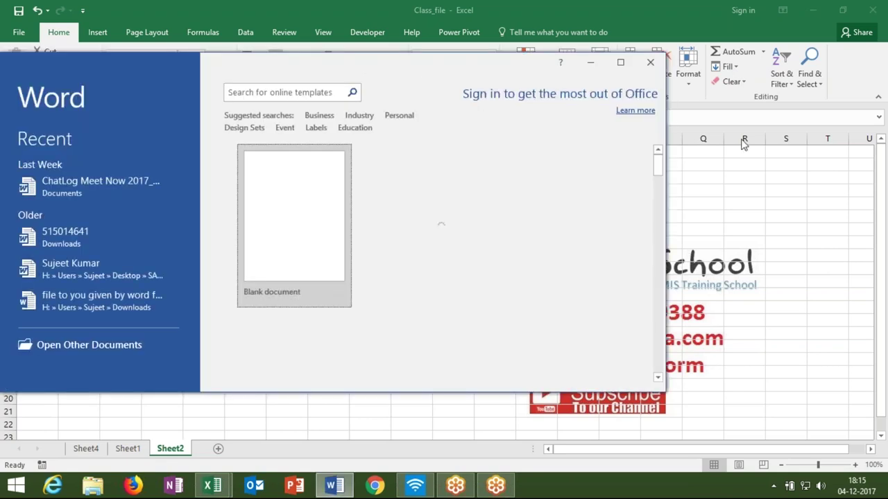
{"action": "left_click", "coordinate": [301, 201]}
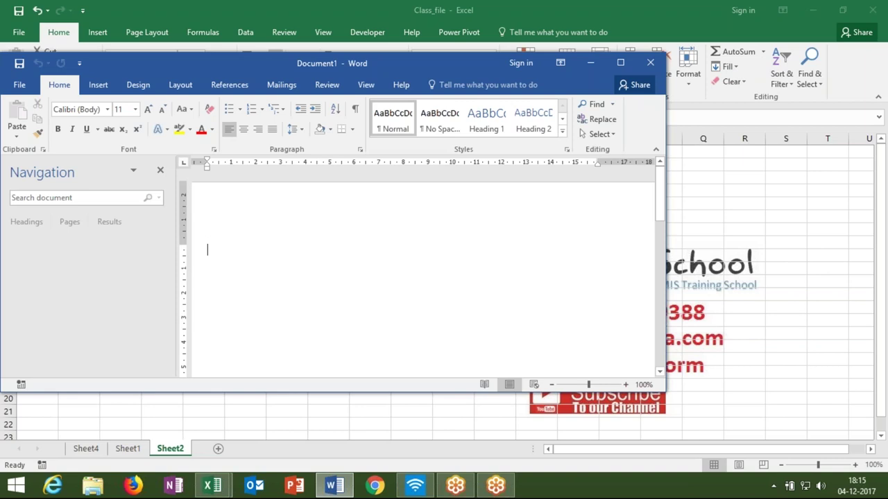
Switch back to the Excel workbook with Alt+Tab.
{"action": "key", "text": "alt+Tab"}
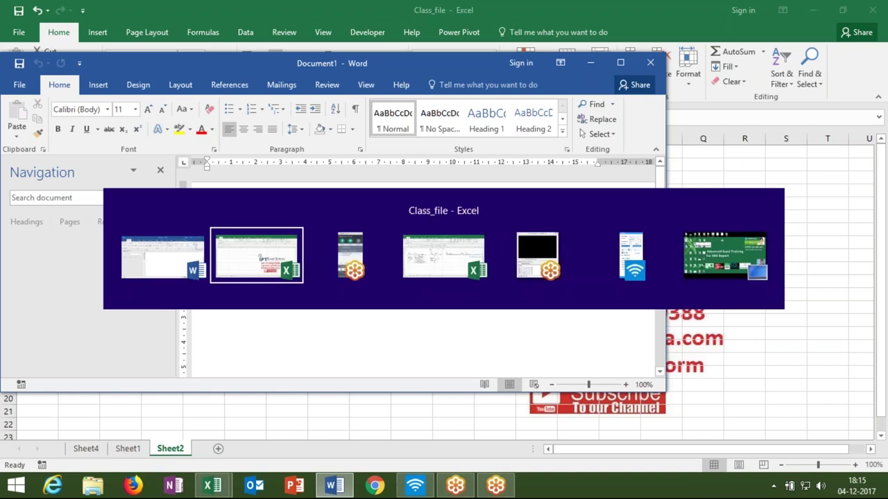
{"action": "key", "text": "alt+Tab"}
{"action": "key", "text": "Escape"}
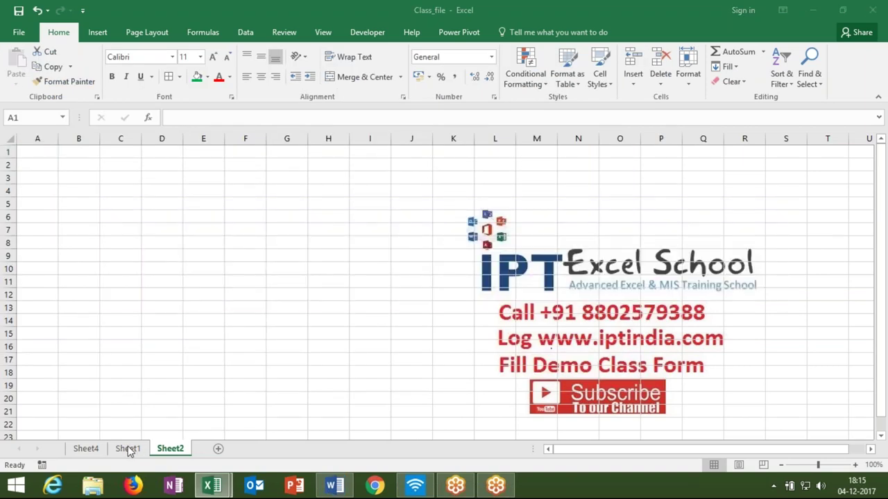
Return to Sheet1 and copy the yellow table A1:D6.
{"action": "left_click", "coordinate": [97, 451]}
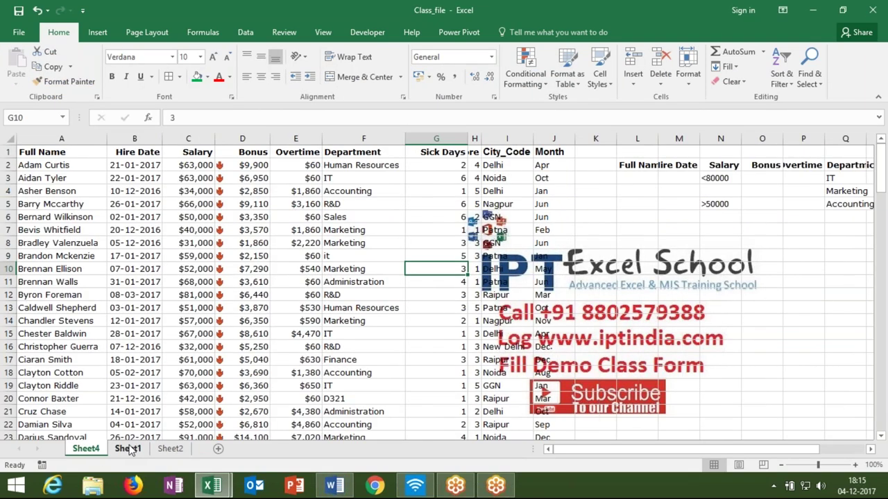
{"action": "left_click", "coordinate": [127, 450]}
{"action": "left_click_drag", "start_coordinate": [43, 148], "coordinate": [187, 222]}
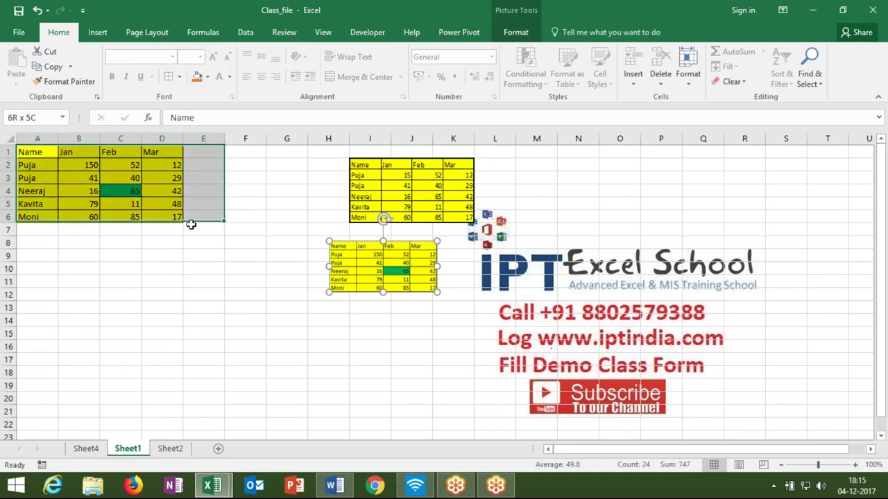
{"action": "key", "text": "ctrl+c"}
Bring Word's blank Document1 forward, maximized and ready for pasting.
{"action": "left_click", "coordinate": [335, 485]}
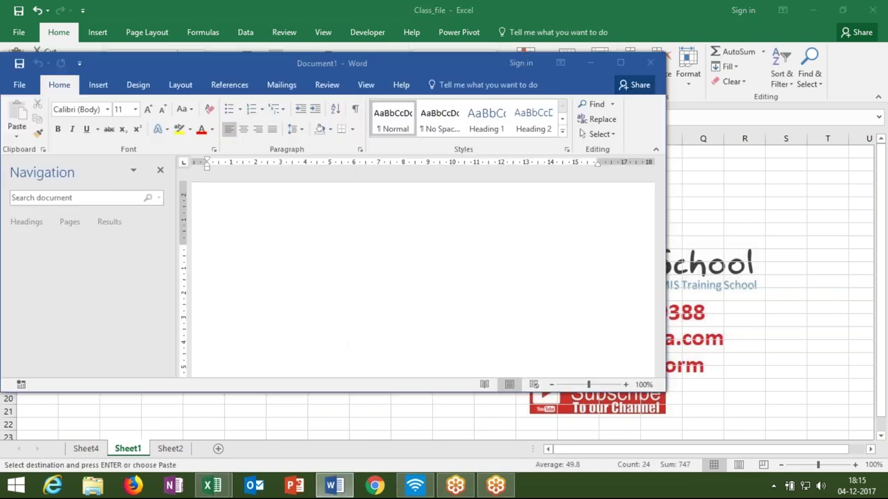
{"action": "left_click_drag", "start_coordinate": [237, 63], "coordinate": [236, 1]}
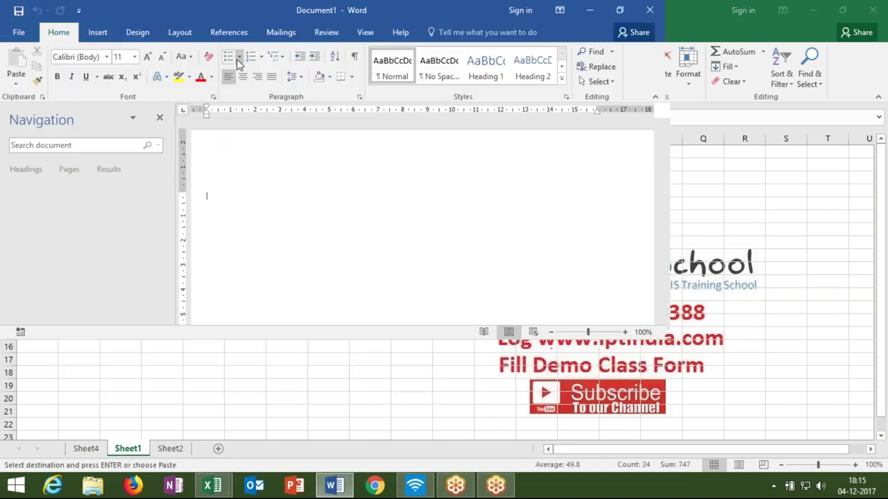
{"action": "left_click", "coordinate": [238, 56]}
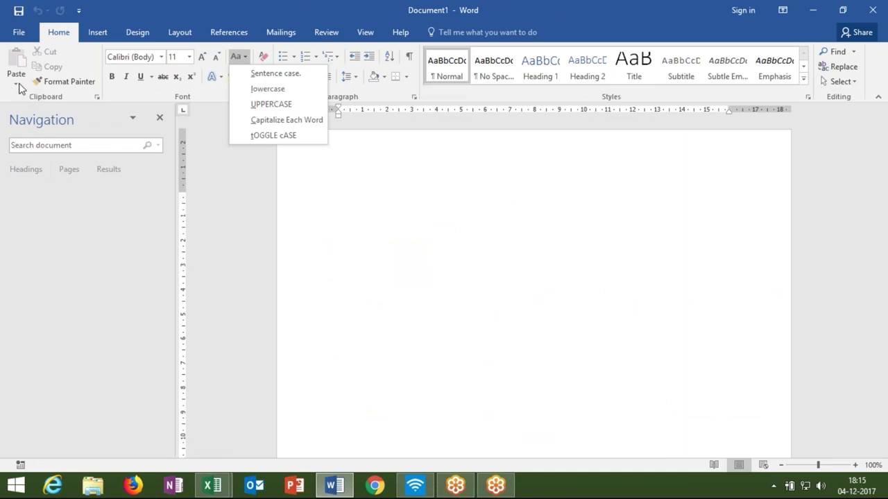
{"action": "left_click", "coordinate": [20, 87]}
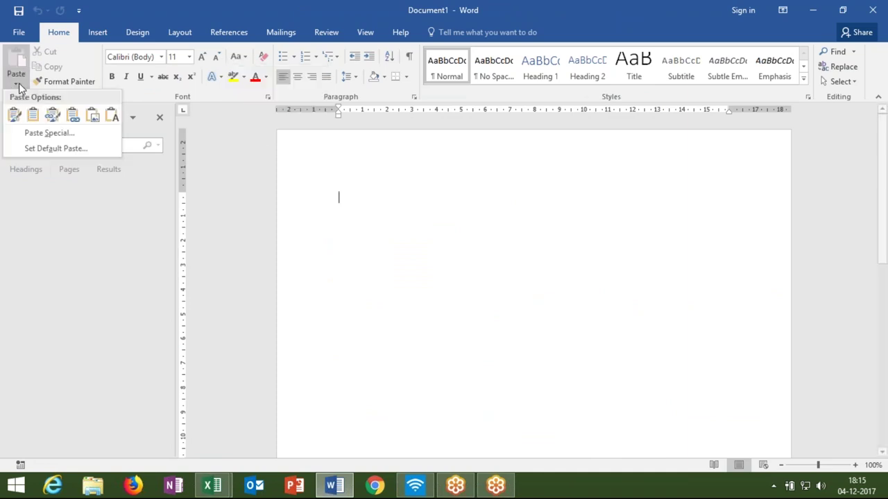
Paste-link the table into Word as a Microsoft Excel Worksheet Object via Paste Special.
{"action": "left_click", "coordinate": [41, 133]}
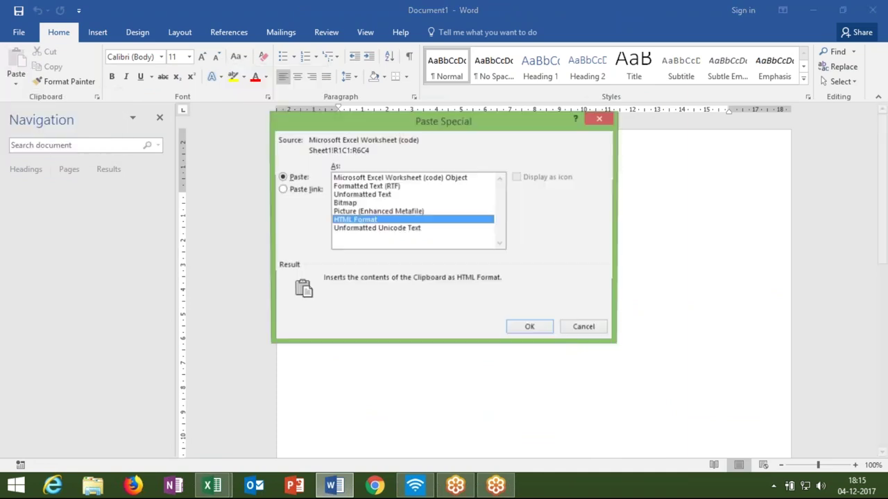
{"action": "left_click", "coordinate": [291, 192]}
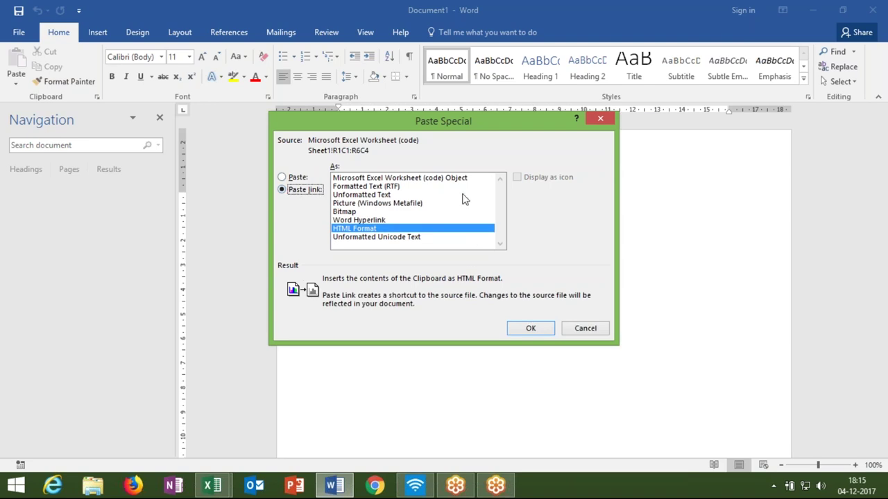
{"action": "left_click", "coordinate": [396, 204]}
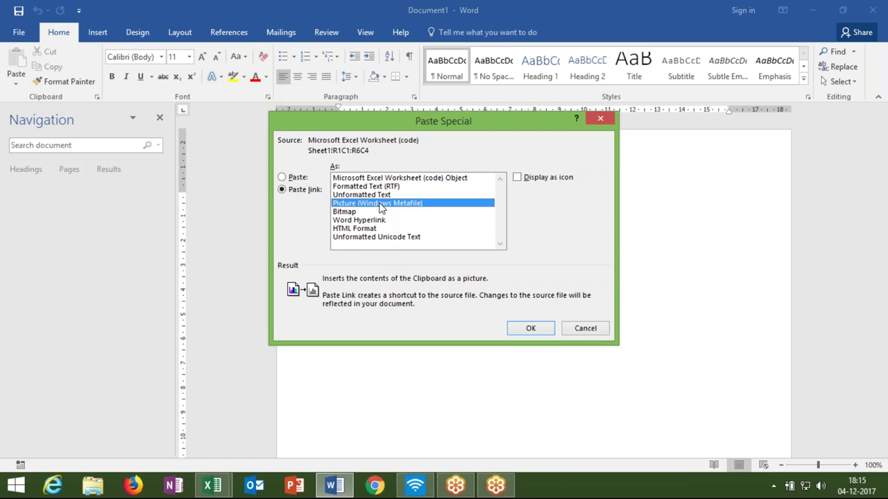
{"action": "left_click", "coordinate": [378, 180]}
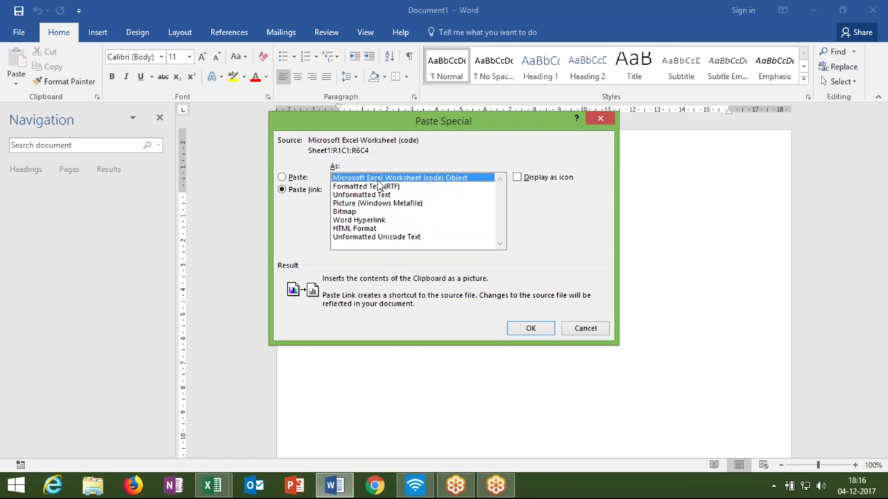
{"action": "left_click", "coordinate": [532, 328]}
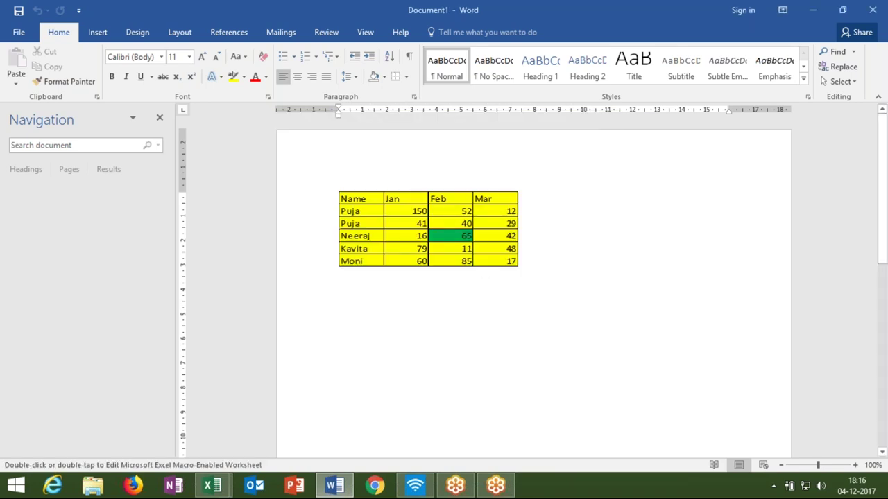
Fill B2 (150) orange in Excel and check the linked table in Word.
{"action": "key", "text": "alt+Tab"}
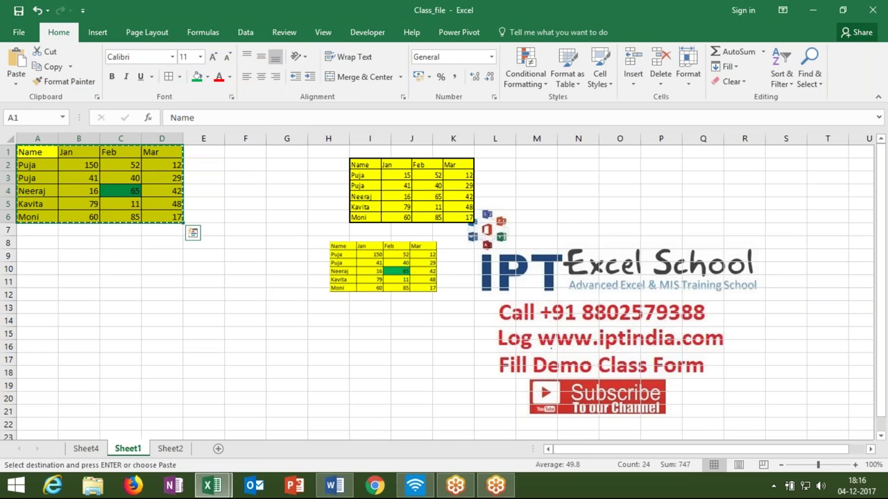
{"action": "key", "text": "Escape"}
{"action": "left_click", "coordinate": [88, 165]}
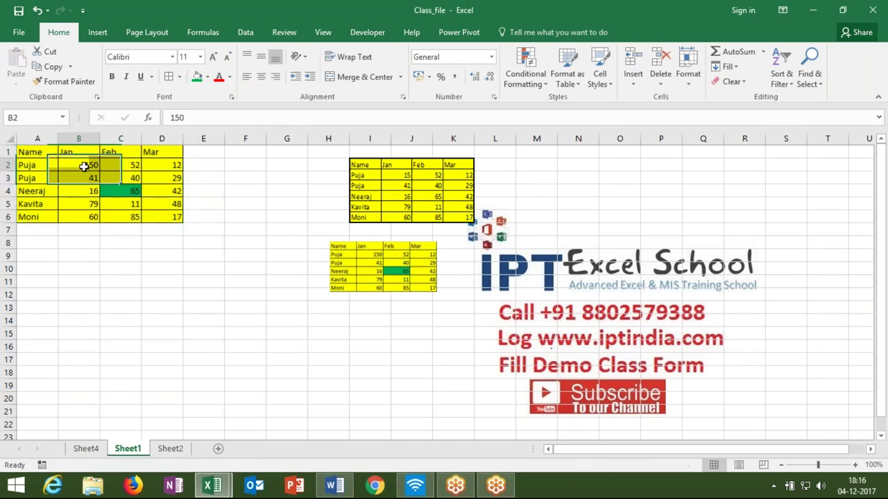
{"action": "left_click", "coordinate": [207, 77]}
{"action": "left_click", "coordinate": [222, 179]}
{"action": "left_click", "coordinate": [203, 165]}
{"action": "key", "text": "alt+Tab"}
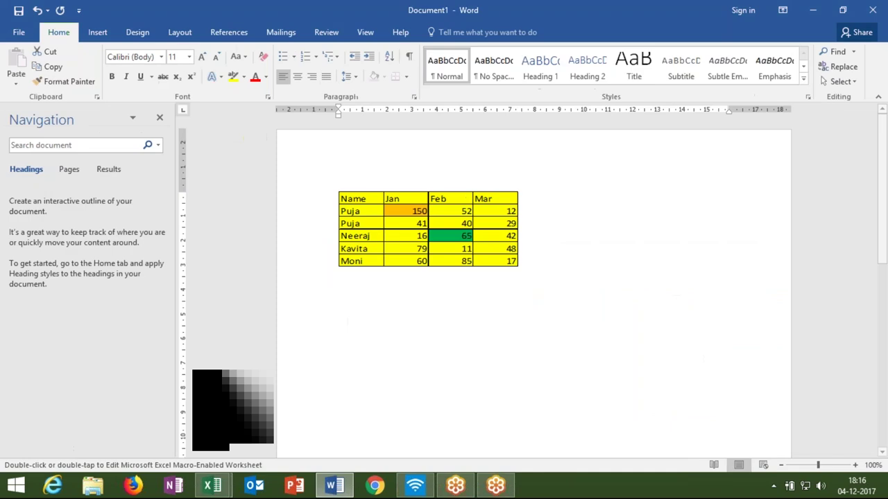
{"action": "left_click", "coordinate": [417, 217]}
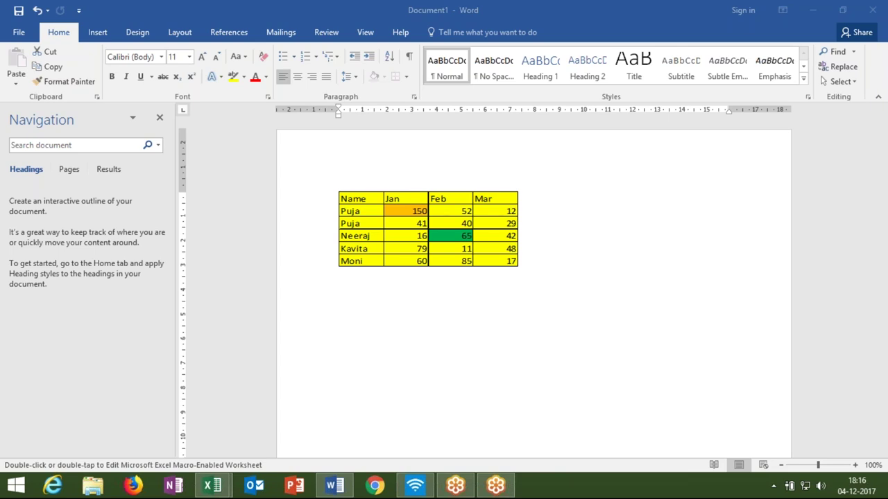
Close the Word document without saving, then select the lower linked picture in Excel.
{"action": "left_click", "coordinate": [873, 10]}
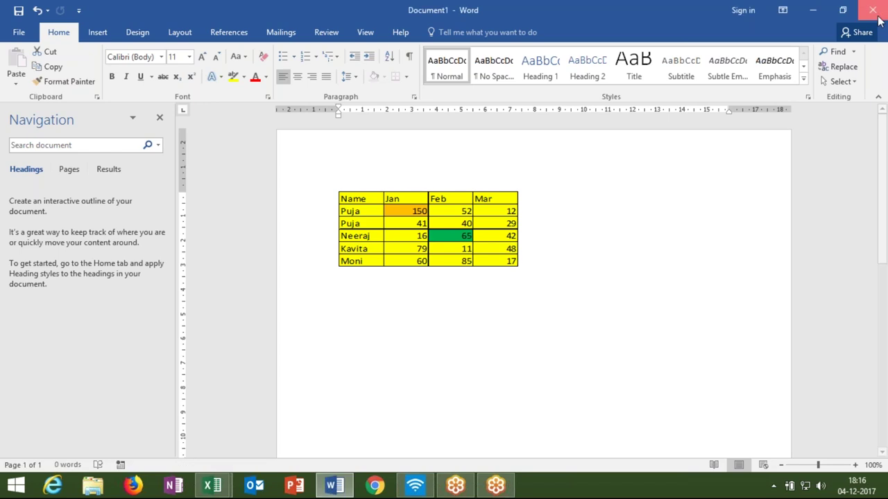
{"action": "left_click", "coordinate": [444, 267]}
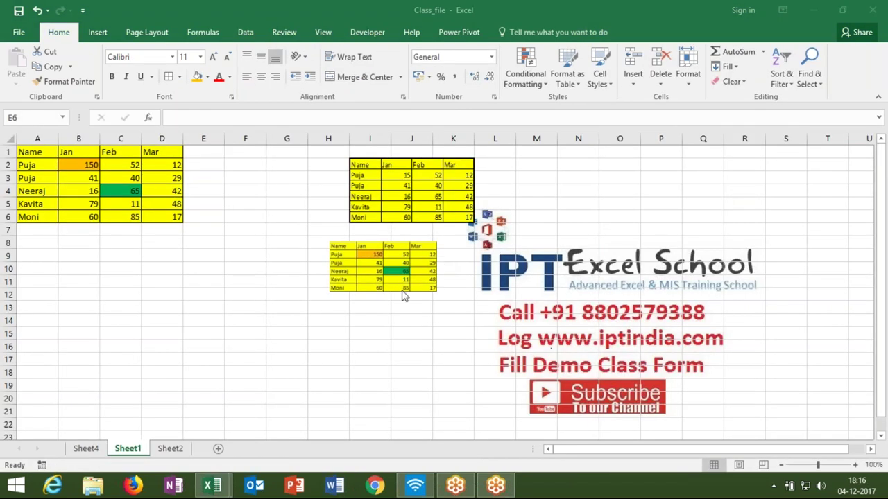
{"action": "left_click", "coordinate": [401, 283]}
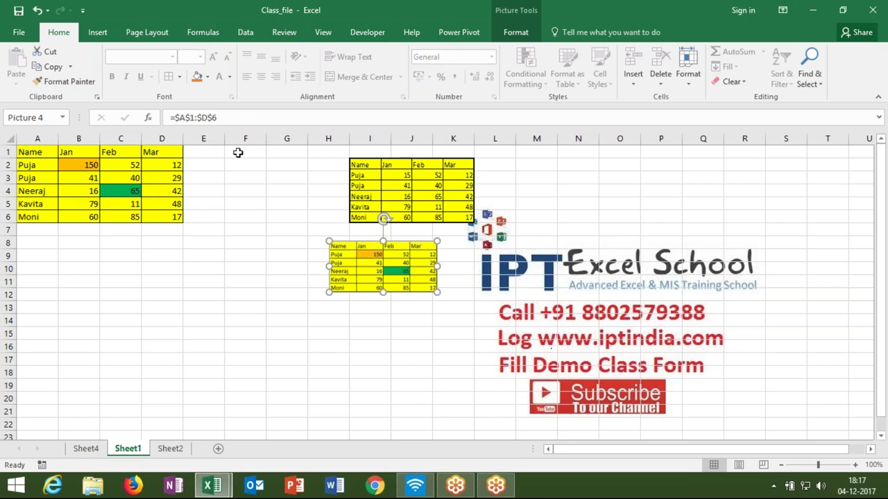
Fill row 7 with Puneet, 85, 69 and 63, then reselect the lower linked picture.
{"action": "left_click_drag", "start_coordinate": [218, 117], "coordinate": [167, 118]}
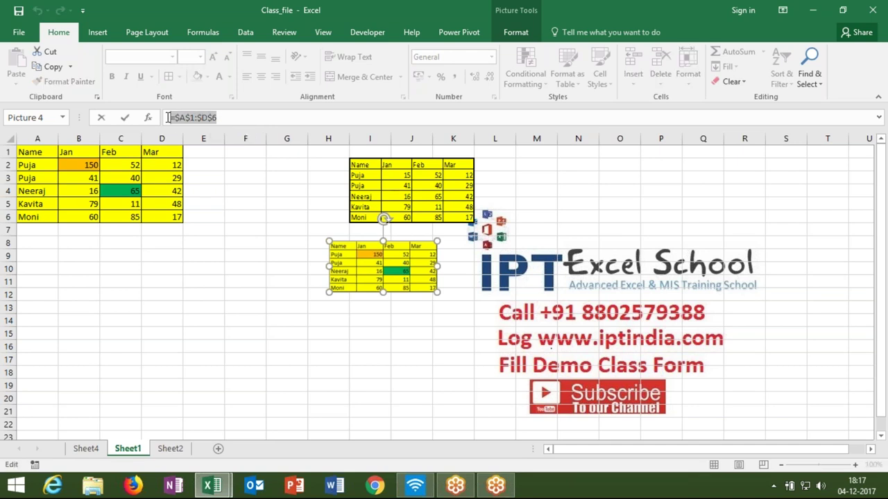
{"action": "key", "text": "Escape"}
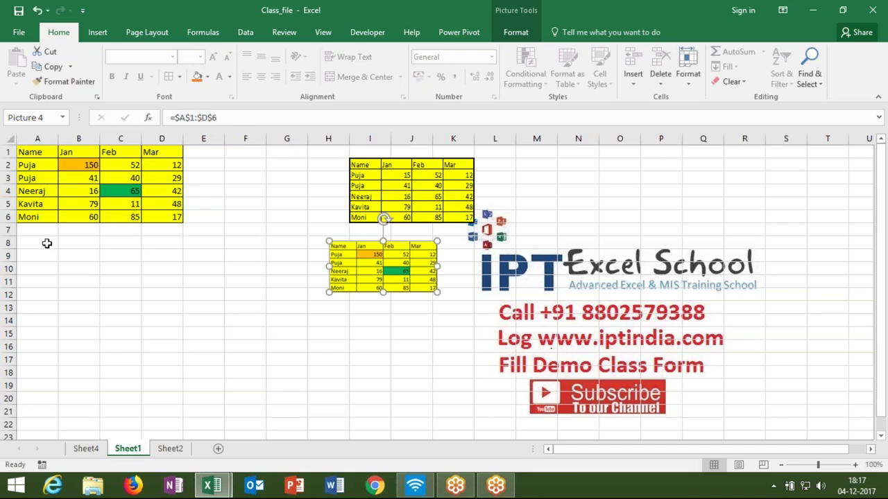
{"action": "left_click", "coordinate": [38, 233]}
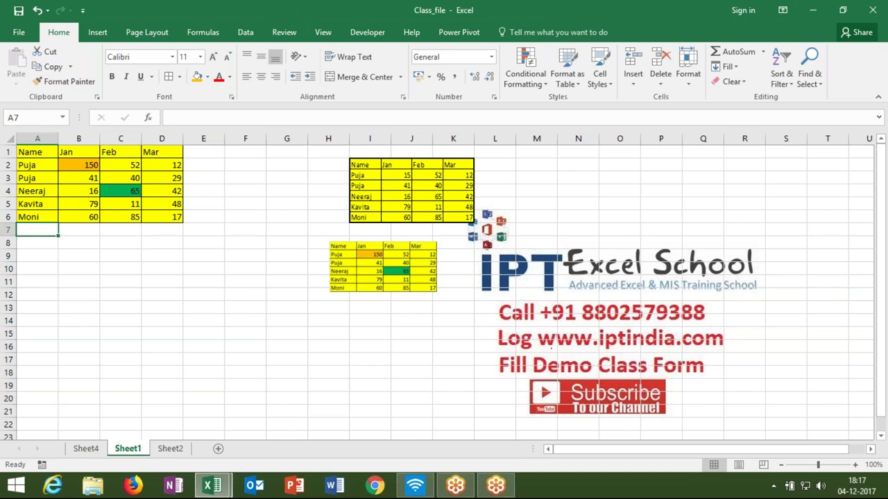
{"action": "type", "text": "Puneet"}
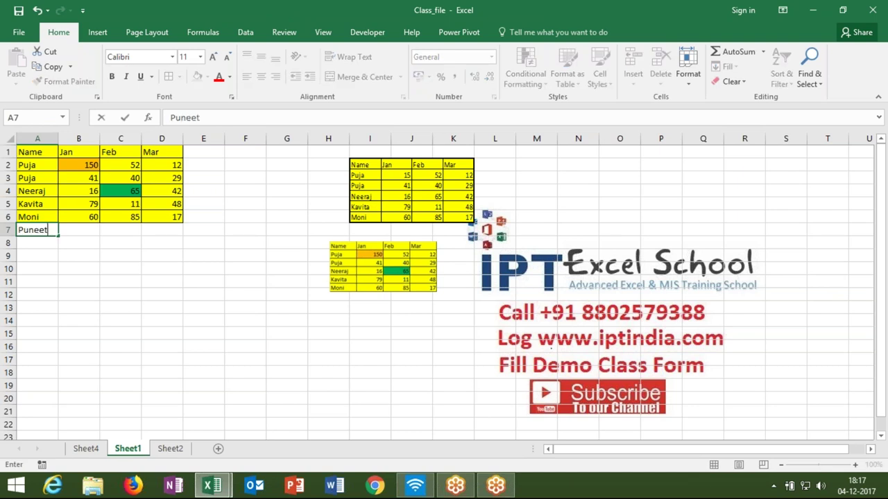
{"action": "key", "text": "Tab"}
{"action": "type", "text": "85"}
{"action": "key", "text": "Tab"}
{"action": "type", "text": "69"}
{"action": "key", "text": "ctrl+Return"}
{"action": "key", "text": "Tab"}
{"action": "type", "text": "63"}
{"action": "left_click", "coordinate": [173, 317]}
{"action": "left_click", "coordinate": [356, 283]}
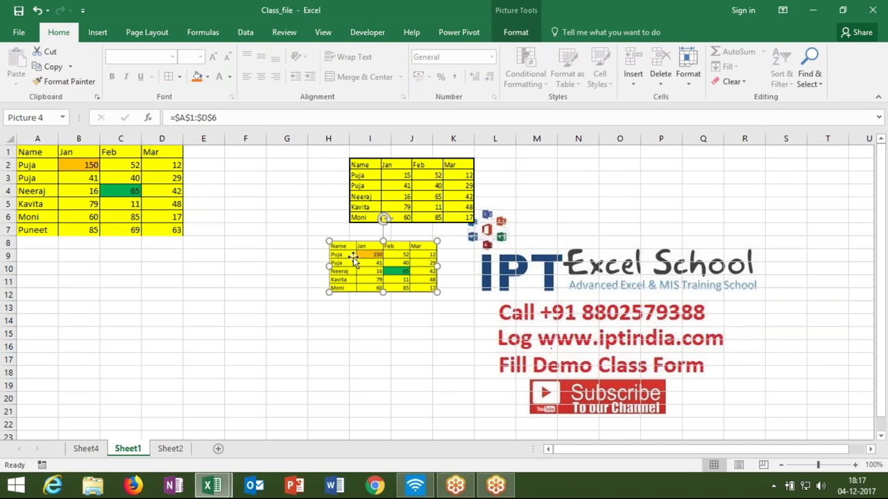
Change the picture's reference to =$A$1:$D$7 and drag its corner to enlarge it.
{"action": "left_click", "coordinate": [247, 119]}
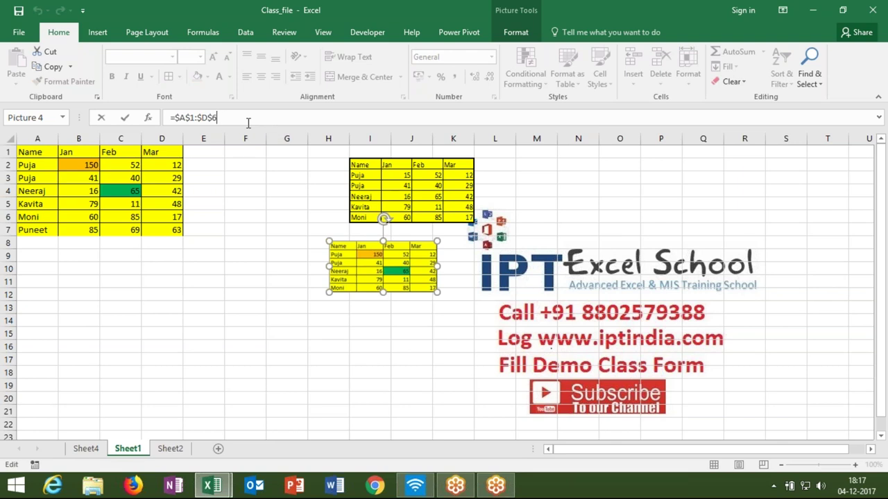
{"action": "key", "text": "BackSpace"}
{"action": "type", "text": "7"}
{"action": "key", "text": "Return"}
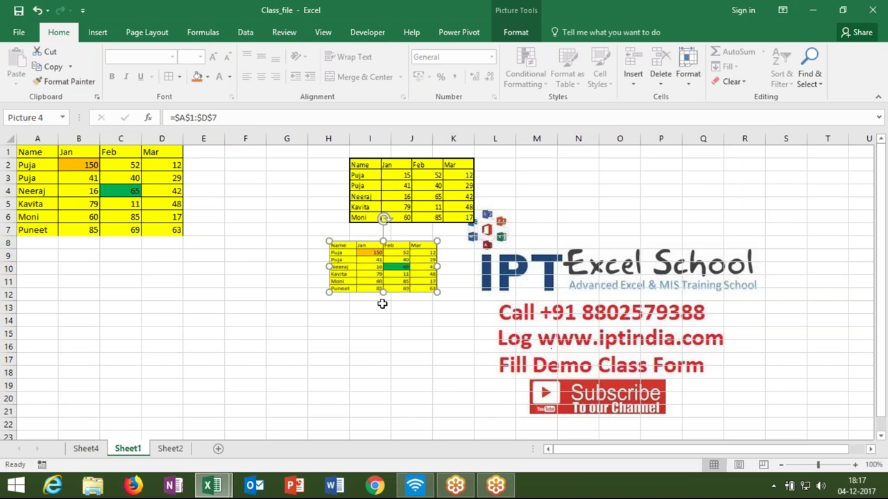
{"action": "left_click_drag", "start_coordinate": [430, 292], "coordinate": [469, 307]}
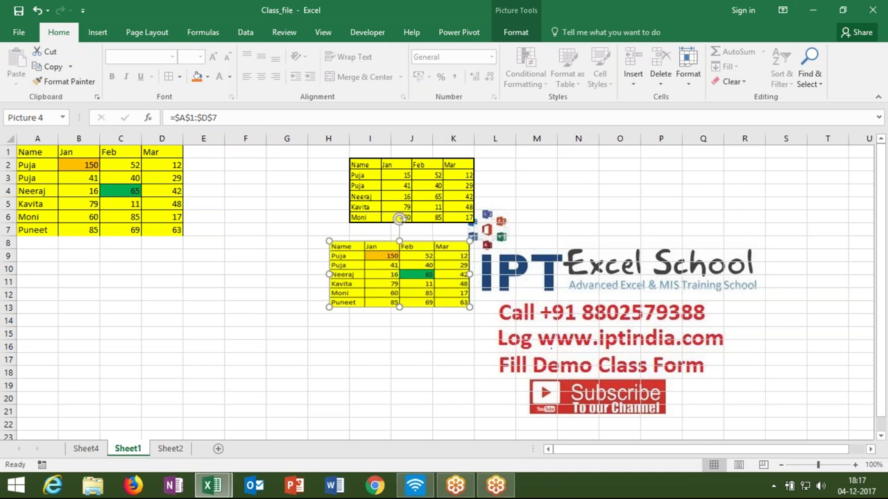